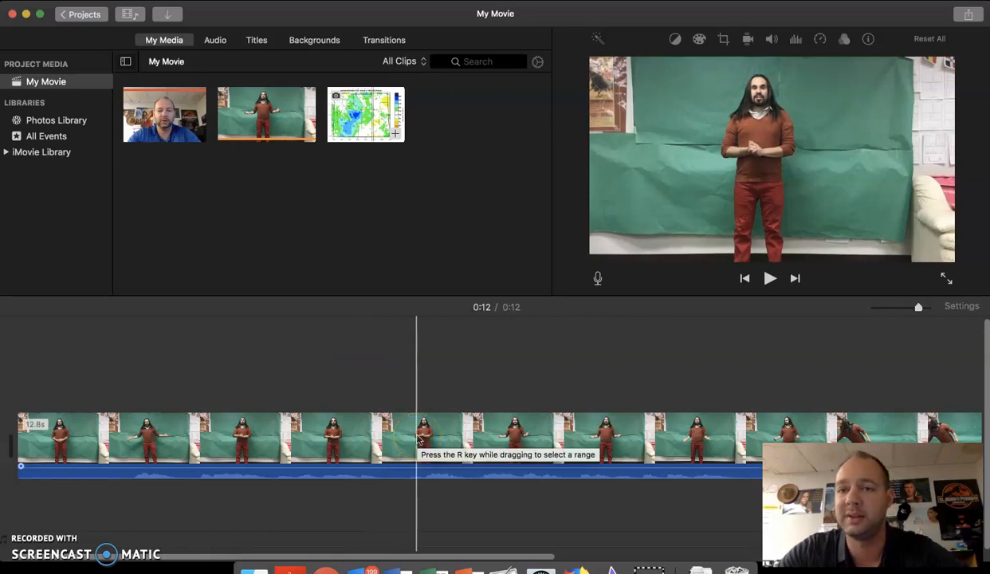
# Crop the green-screen clip with Crop to Fill, framing the presenter inside the green backdrop and excluding the surrounding wall and chair.
pyautogui.click(418, 436)
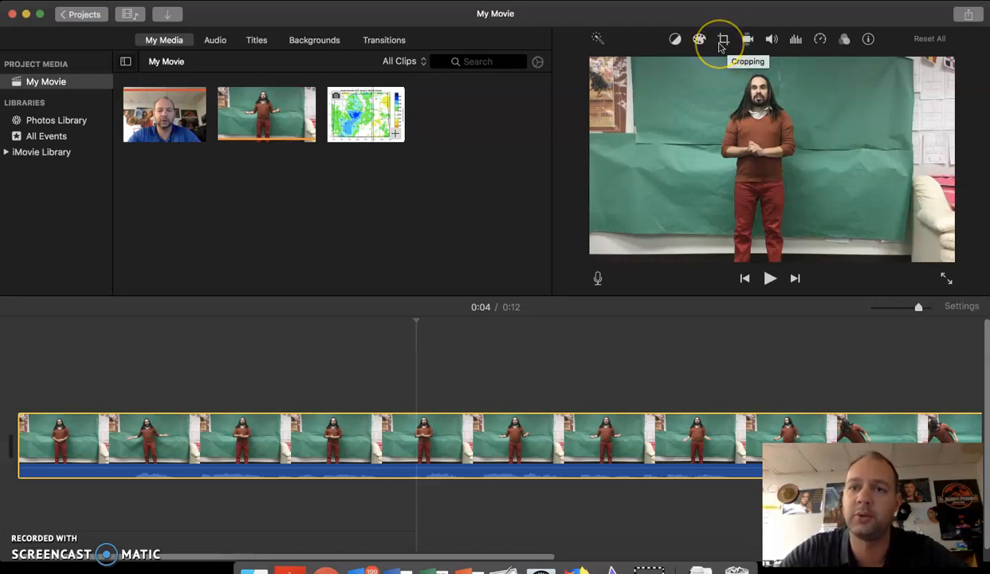
pyautogui.click(722, 41)
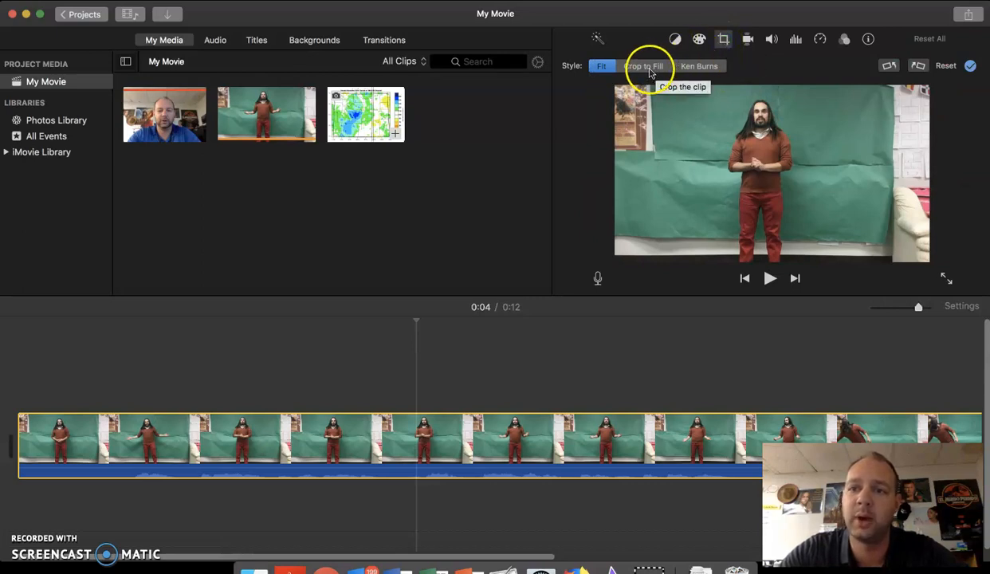
pyautogui.click(650, 70)
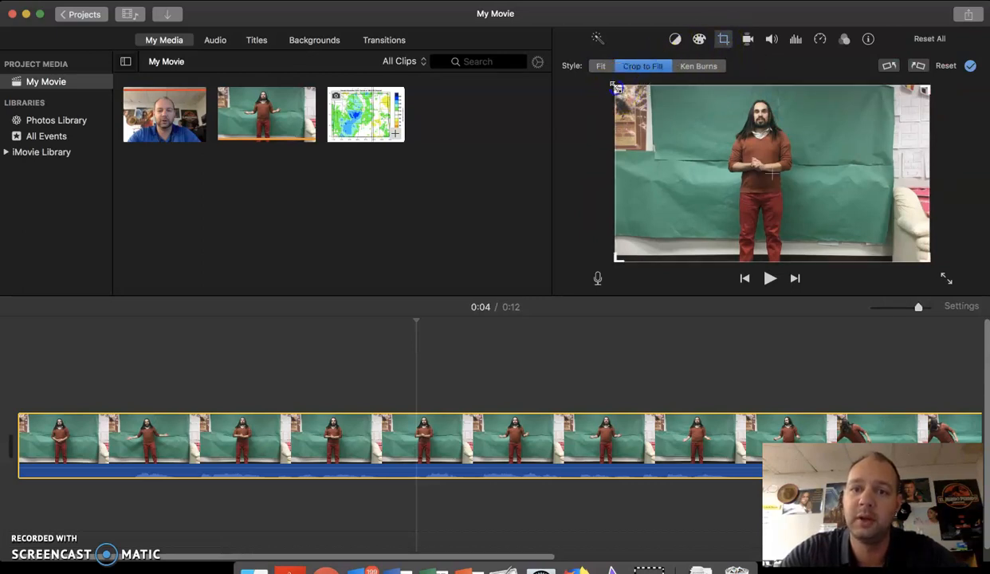
pyautogui.moveTo(617, 88); pyautogui.dragTo(703, 130)
pyautogui.moveTo(819, 212); pyautogui.dragTo(773, 174)
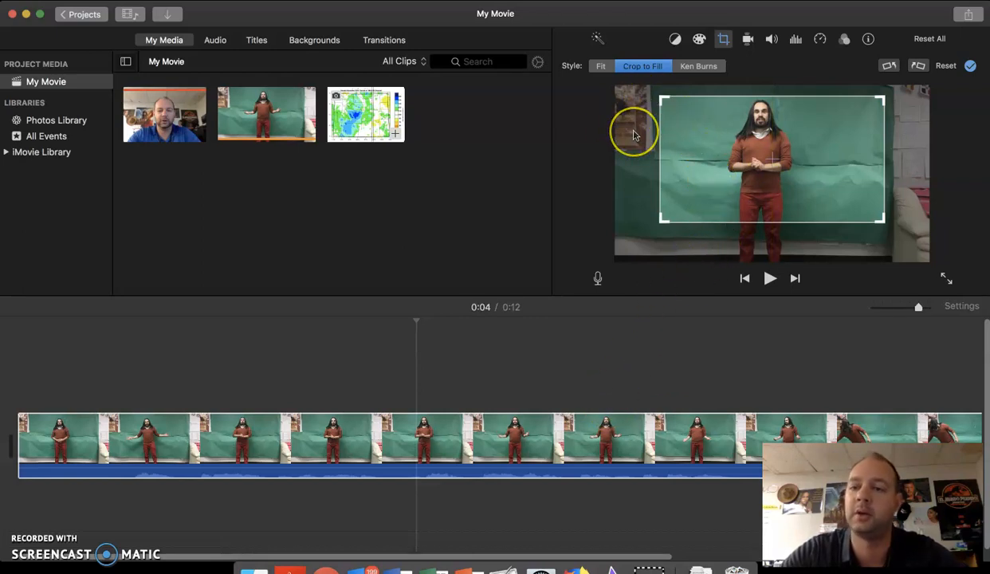
pyautogui.click(591, 339)
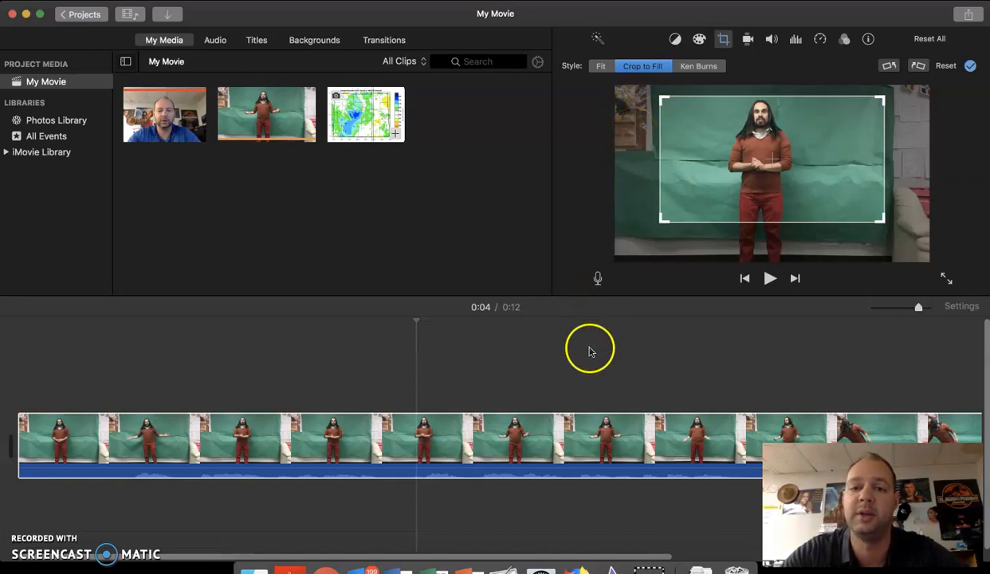
pyautogui.click(592, 349)
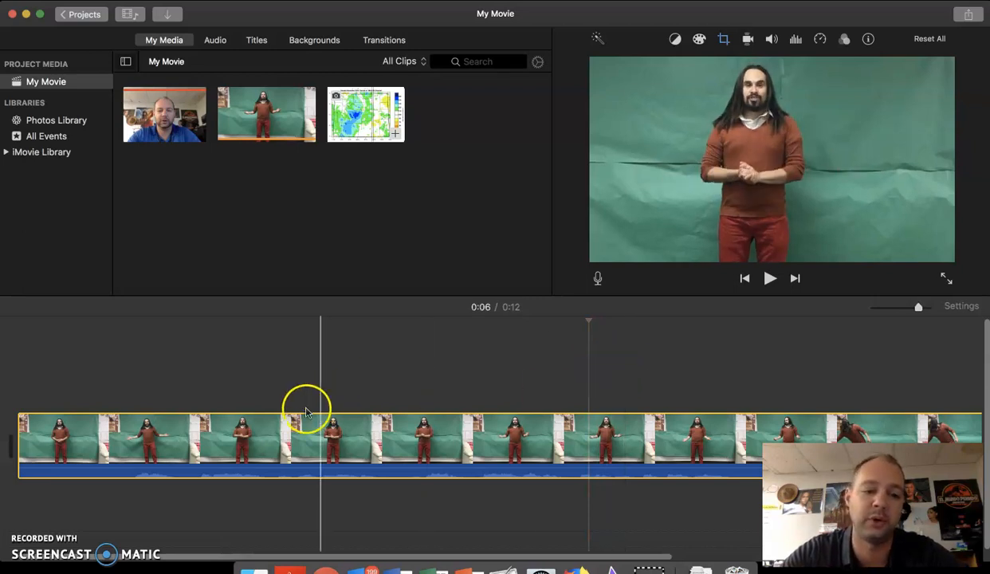
pyautogui.click(131, 413)
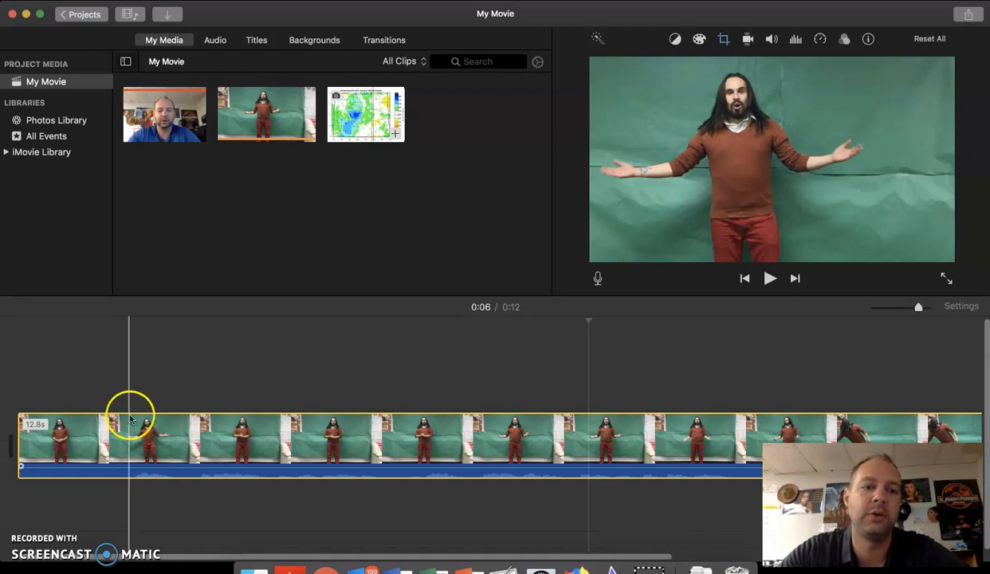
# Locate the Wyoming weather map.png image on the Desktop in the media import window.
pyautogui.click(339, 115)
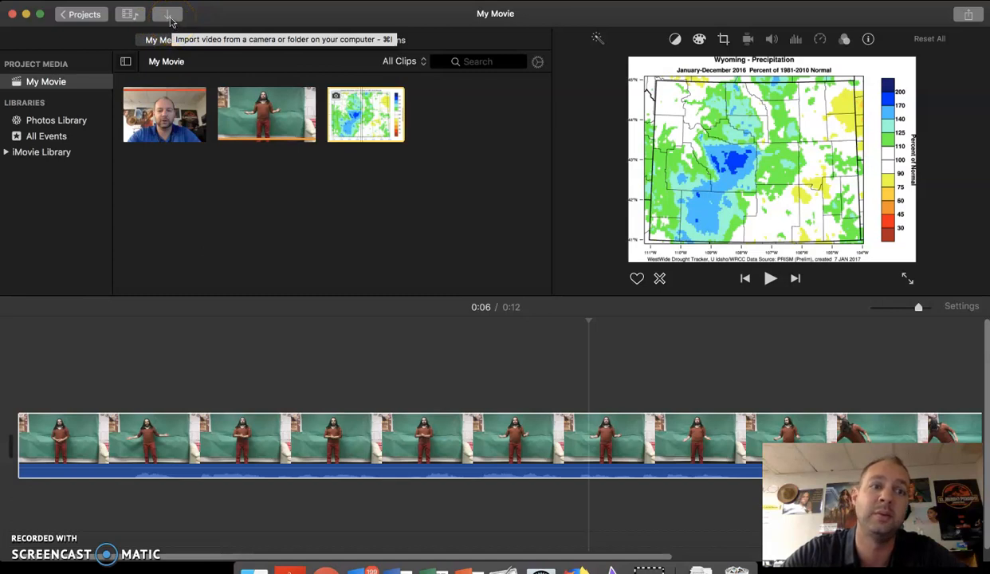
pyautogui.click(169, 17)
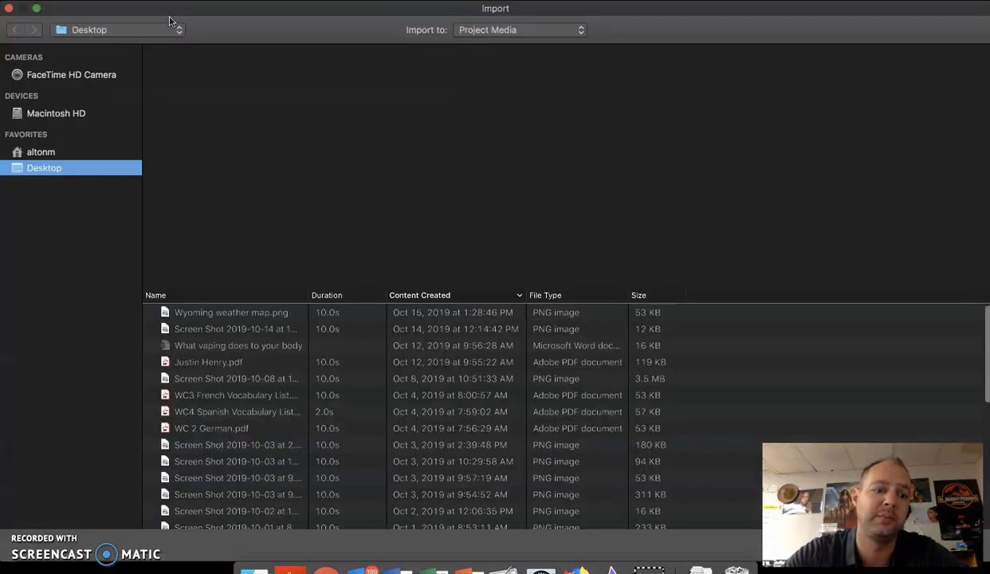
pyautogui.click(54, 168)
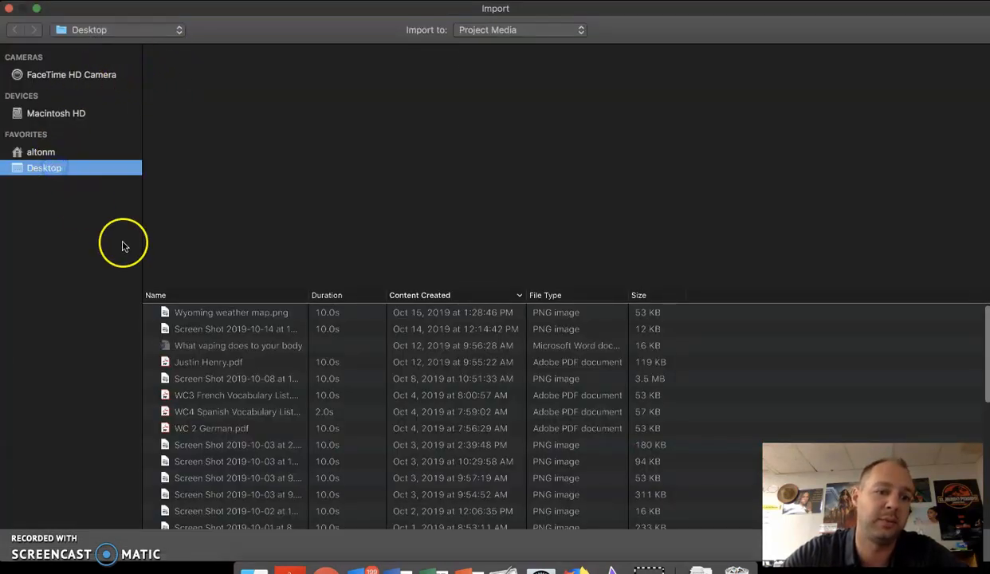
pyautogui.click(236, 315)
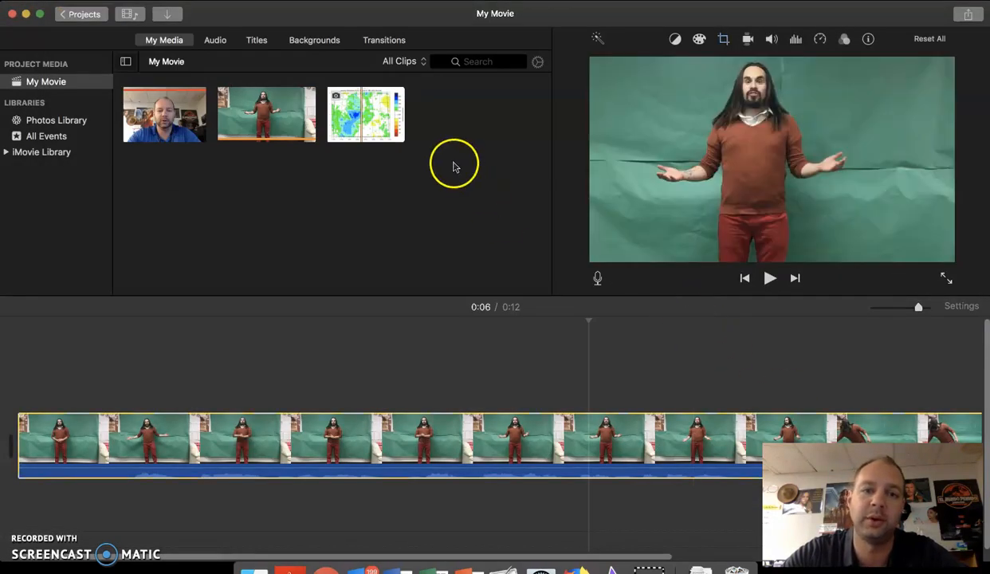
# Add the weather map image to the timeline as an overlay above the green-screen clip.
pyautogui.click(363, 109)
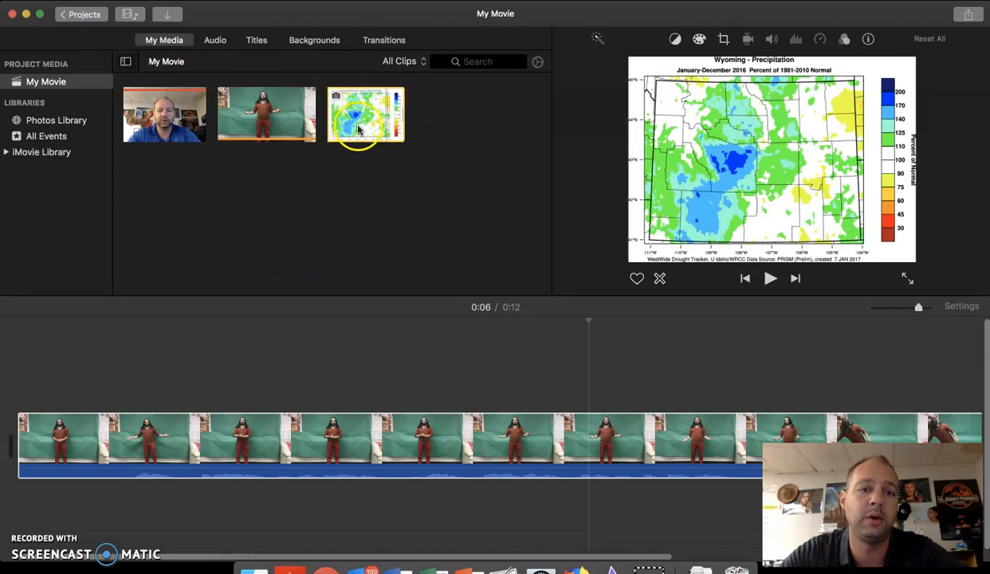
pyautogui.moveTo(359, 125); pyautogui.dragTo(331, 350)
pyautogui.click(358, 388)
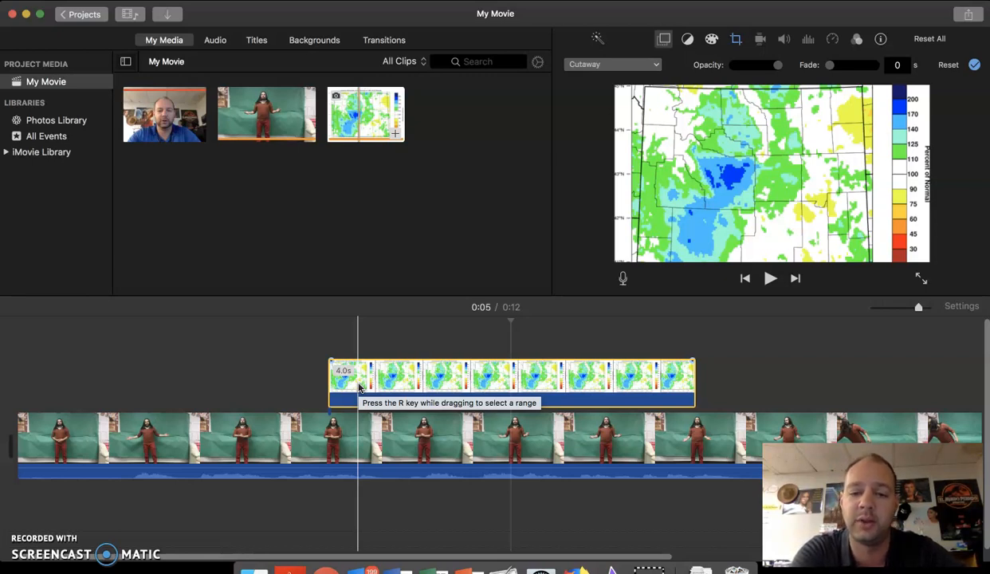
# Move the weather map to the start of the main track and stack the green-screen clip above it as an overlay.
pyautogui.moveTo(415, 327); pyautogui.dragTo(46, 426)
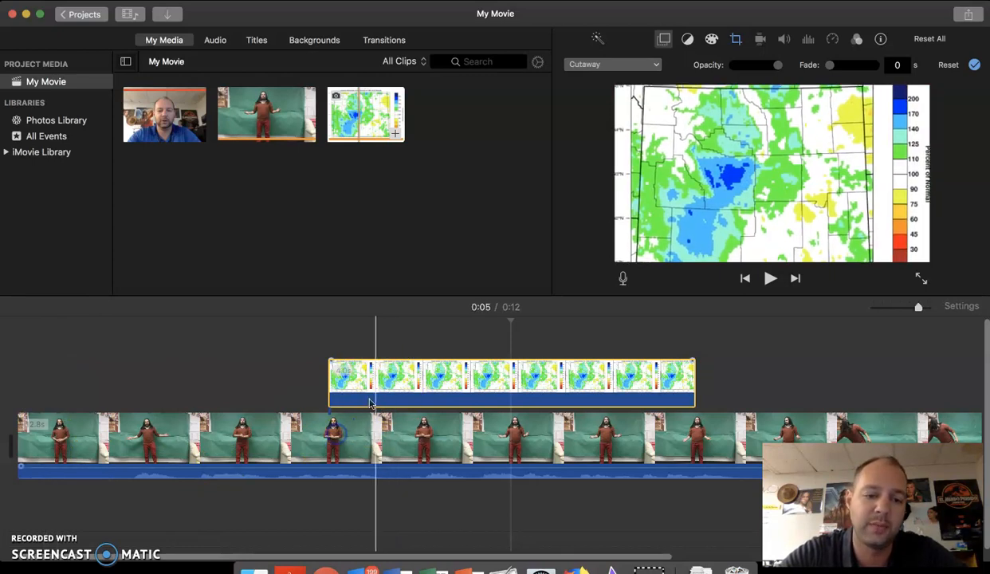
pyautogui.moveTo(375, 393); pyautogui.dragTo(112, 465)
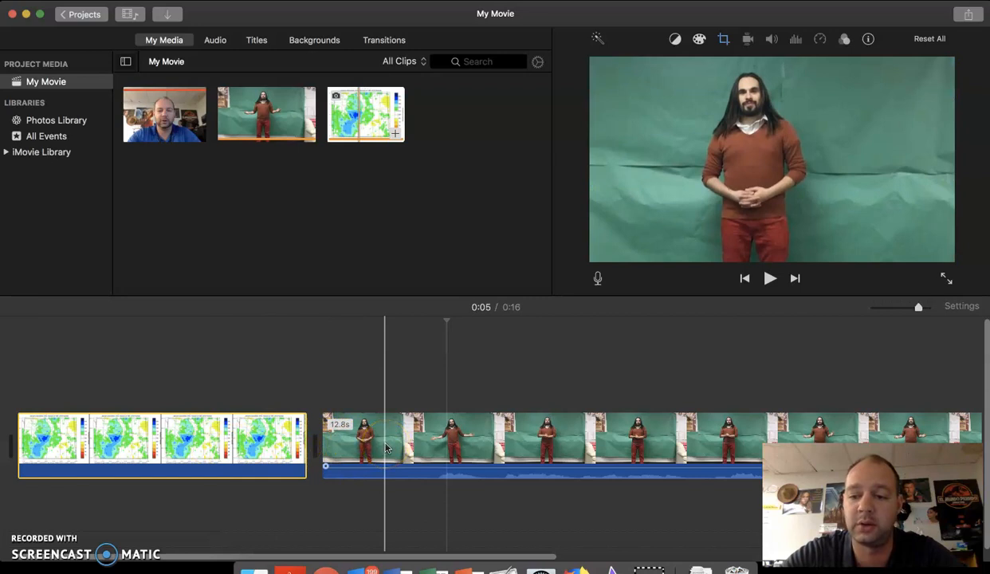
pyautogui.moveTo(384, 447); pyautogui.dragTo(97, 377)
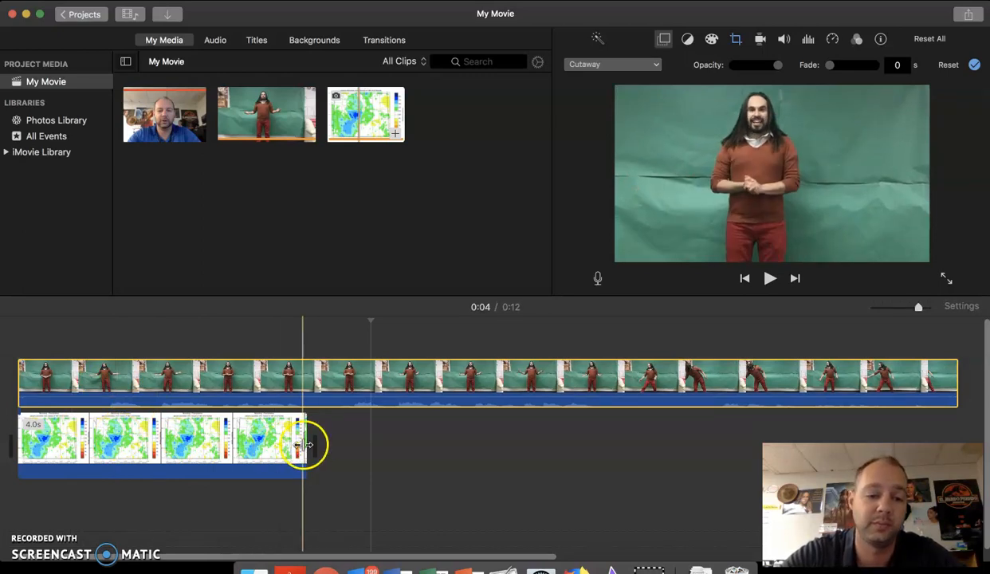
# Extend the weather map clip to 12.8 s so it spans the whole green-screen clip above it.
pyautogui.moveTo(303, 445); pyautogui.dragTo(544, 452)
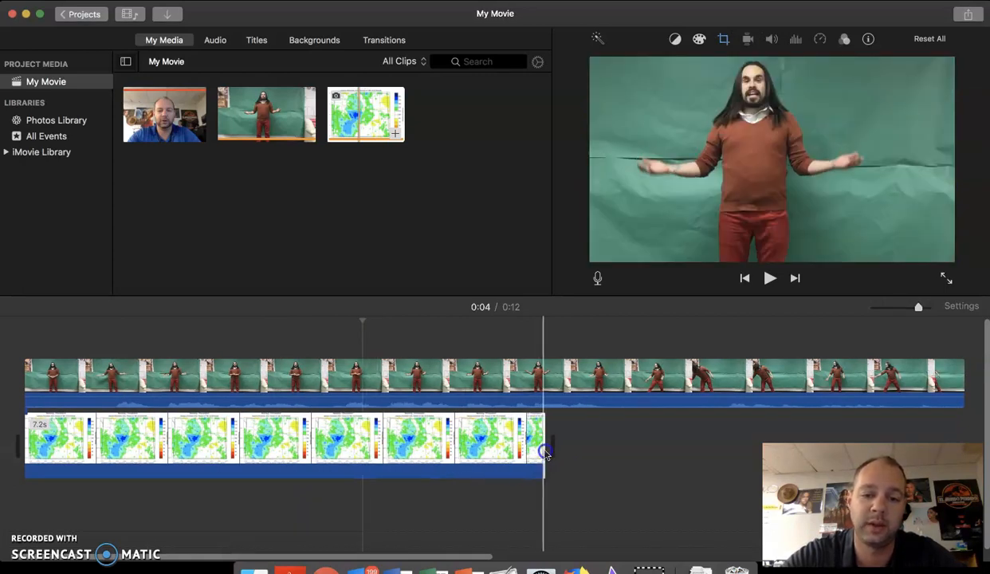
pyautogui.moveTo(615, 449); pyautogui.dragTo(672, 449)
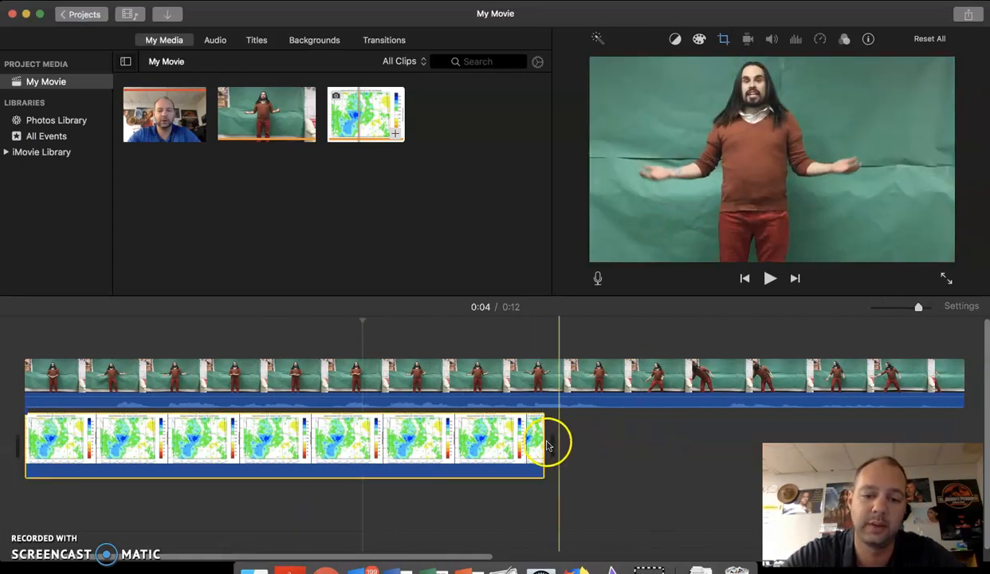
pyautogui.moveTo(541, 437); pyautogui.dragTo(957, 434)
pyautogui.click(957, 431)
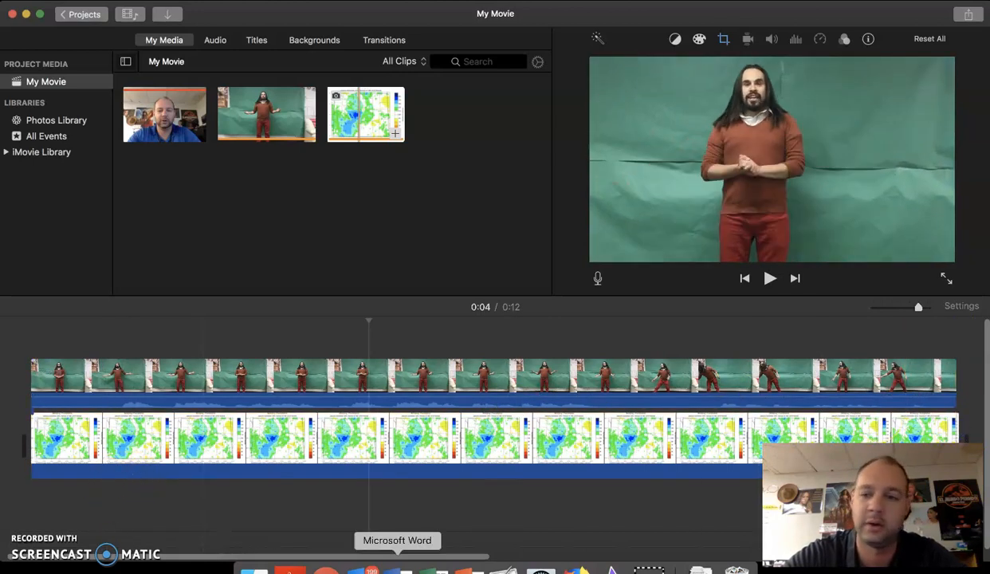
# Change the upper green-screen clip's video overlay style to Green/Blue Screen.
pyautogui.moveTo(917, 307); pyautogui.dragTo(900, 308)
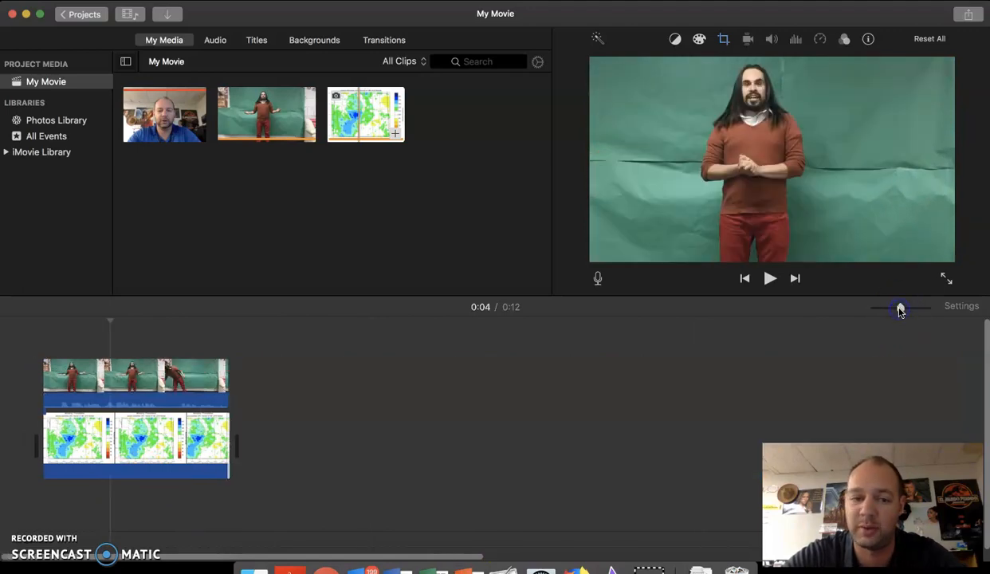
pyautogui.click(143, 398)
pyautogui.moveTo(901, 308); pyautogui.dragTo(921, 312)
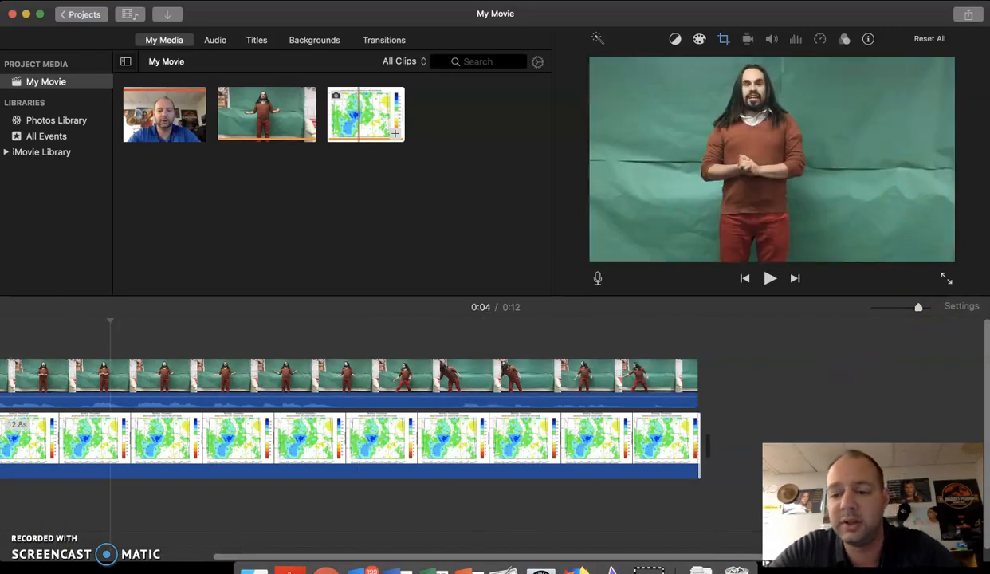
pyautogui.click(119, 383)
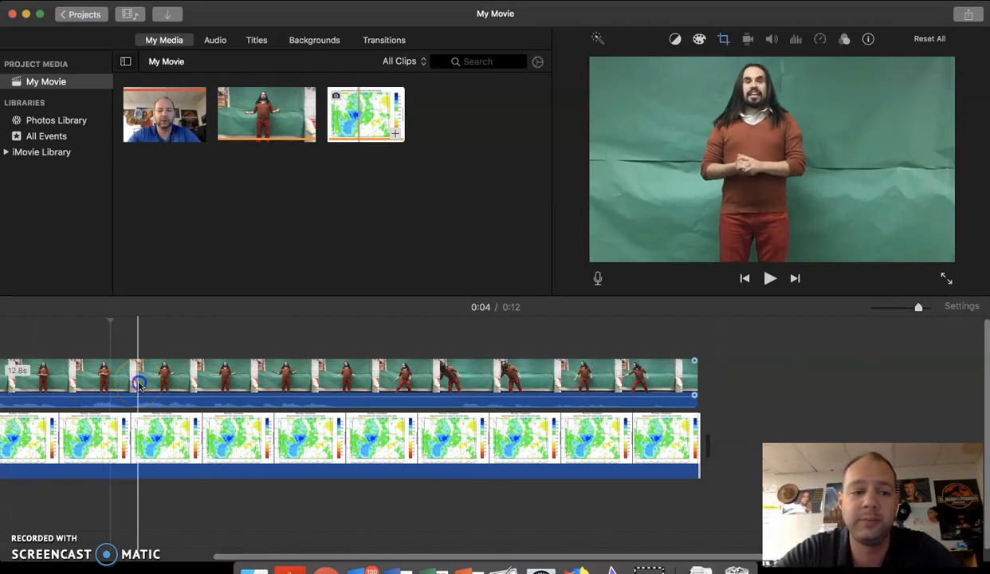
pyautogui.click(139, 386)
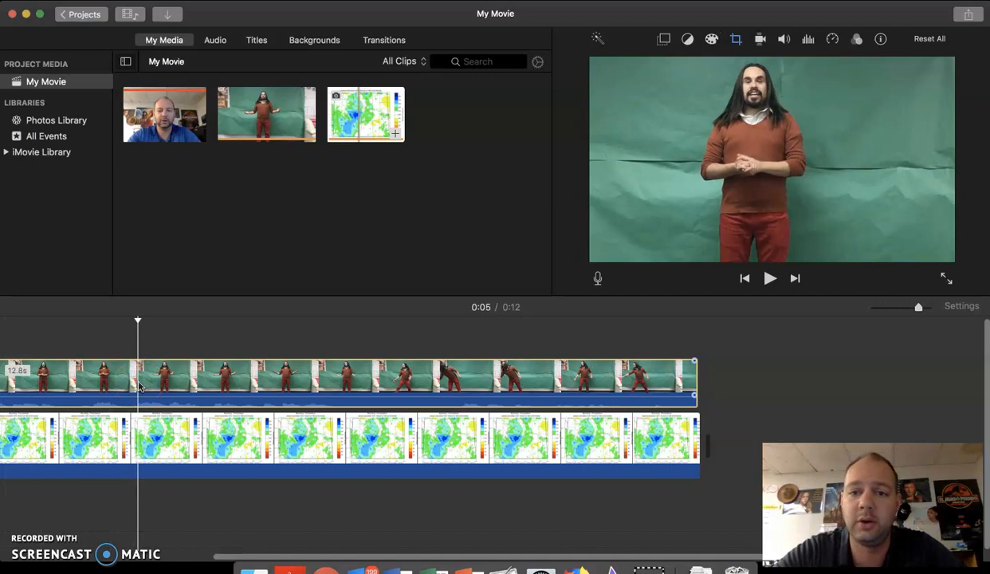
pyautogui.click(358, 384)
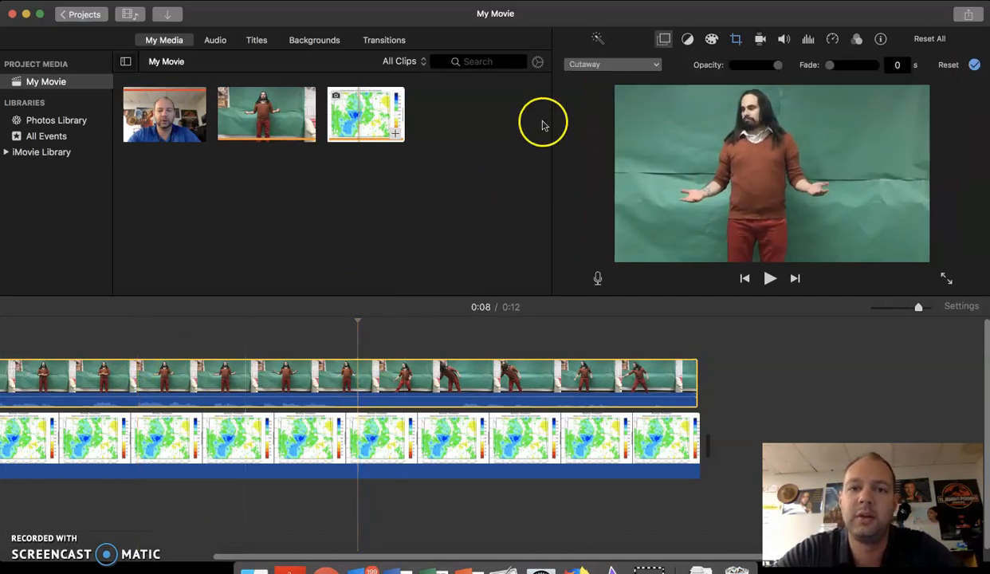
pyautogui.click(657, 66)
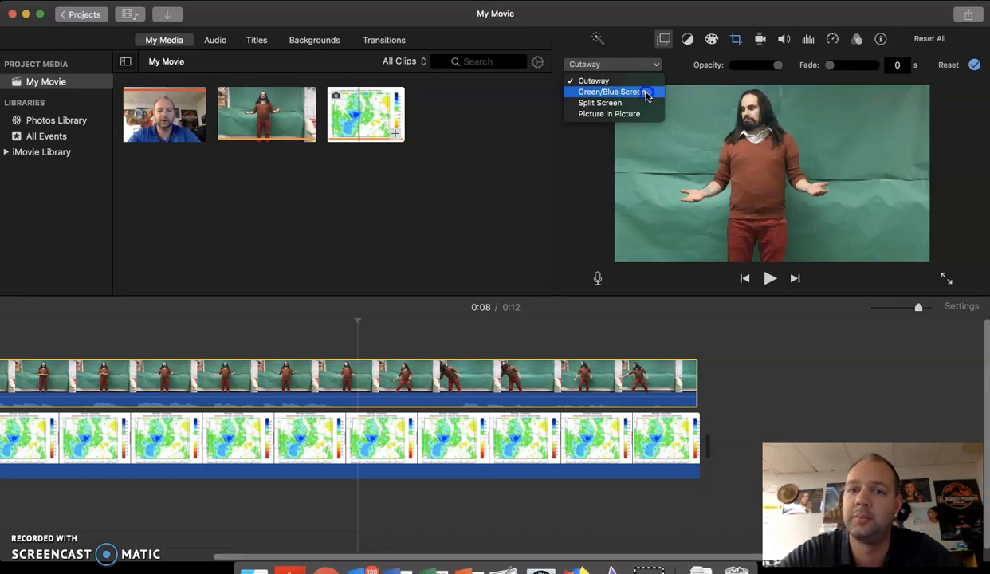
pyautogui.click(647, 92)
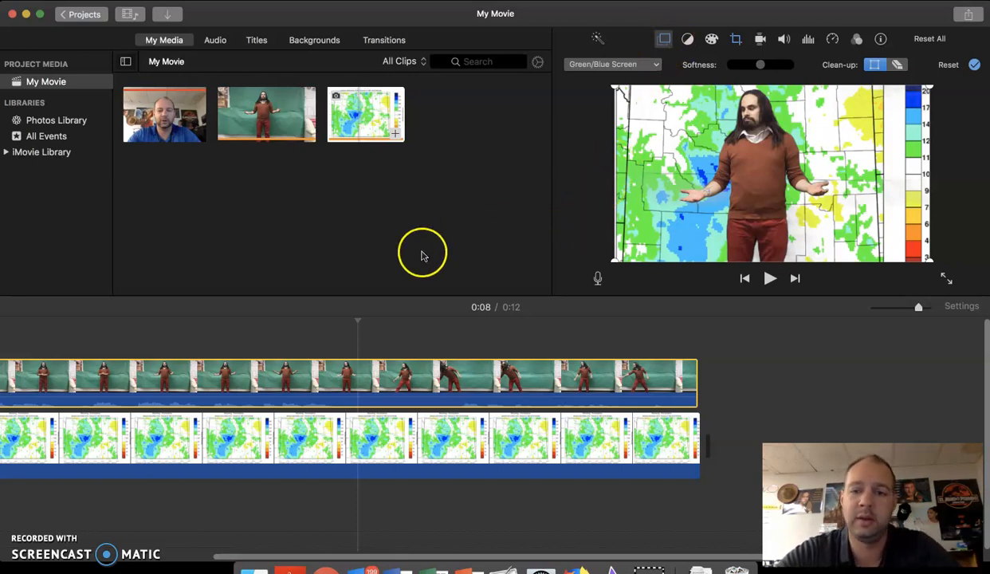
# Play back the composited clip to check the green-screen effect over the weather map, pausing near the end.
pyautogui.click(754, 380)
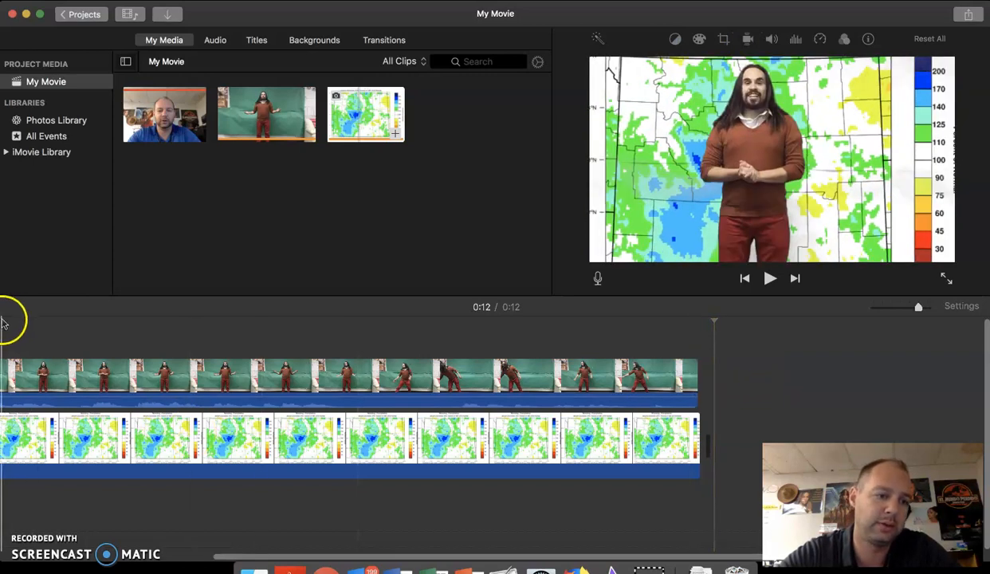
pyautogui.click(3, 322)
pyautogui.click(769, 279)
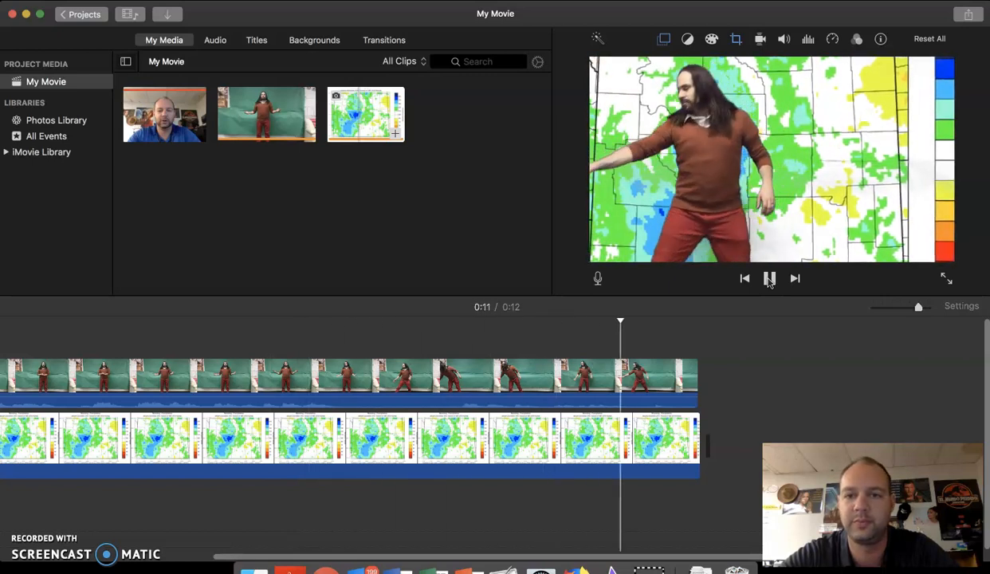
pyautogui.click(769, 279)
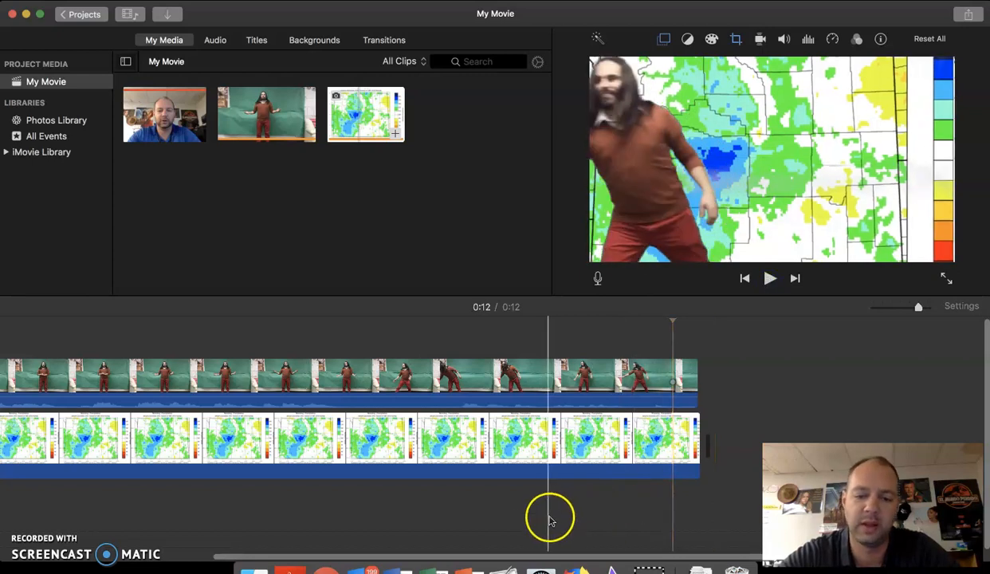
# Return to the start of the timeline and select the weather map background clip.
pyautogui.moveTo(507, 557); pyautogui.dragTo(223, 560)
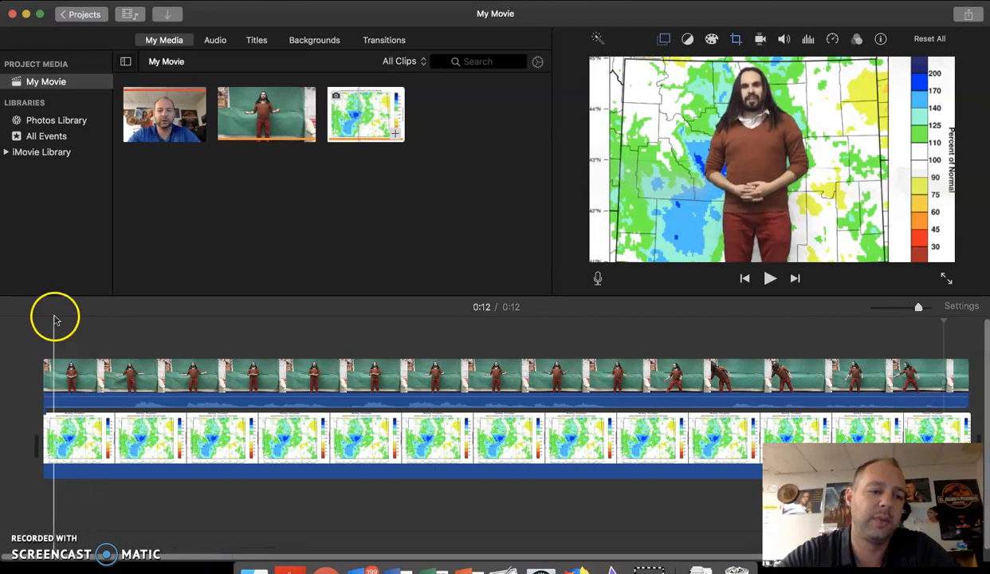
pyautogui.click(70, 366)
pyautogui.click(62, 435)
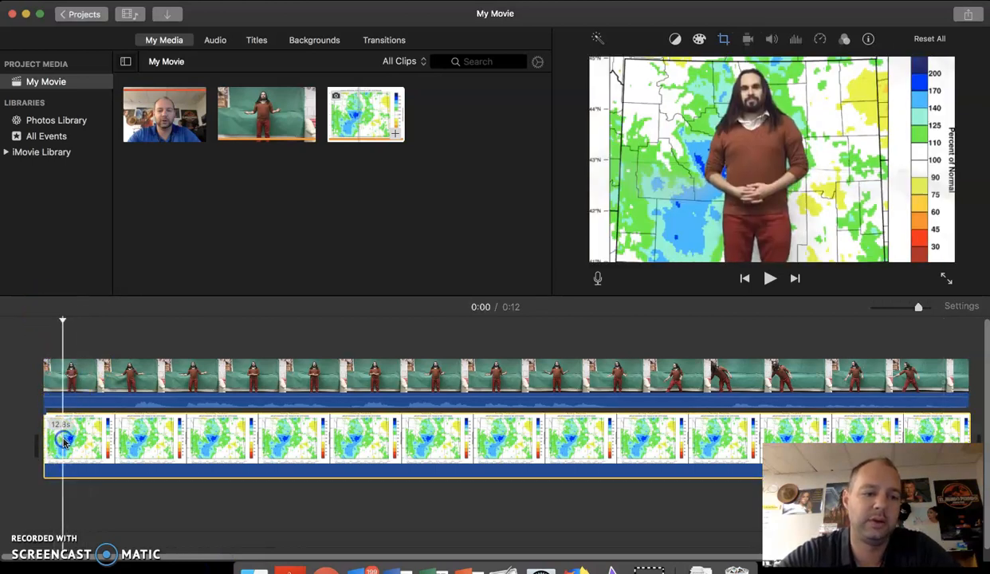